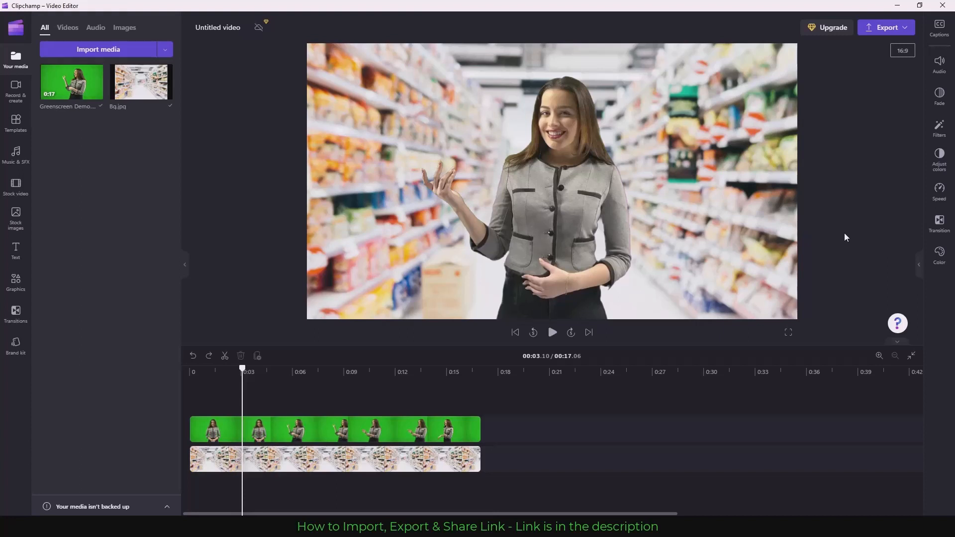
- Play the video to about 00:05.26 and split the Greenscreen Demo.mp4 clip there
{"action": "left_click", "coordinate": [552, 332]}
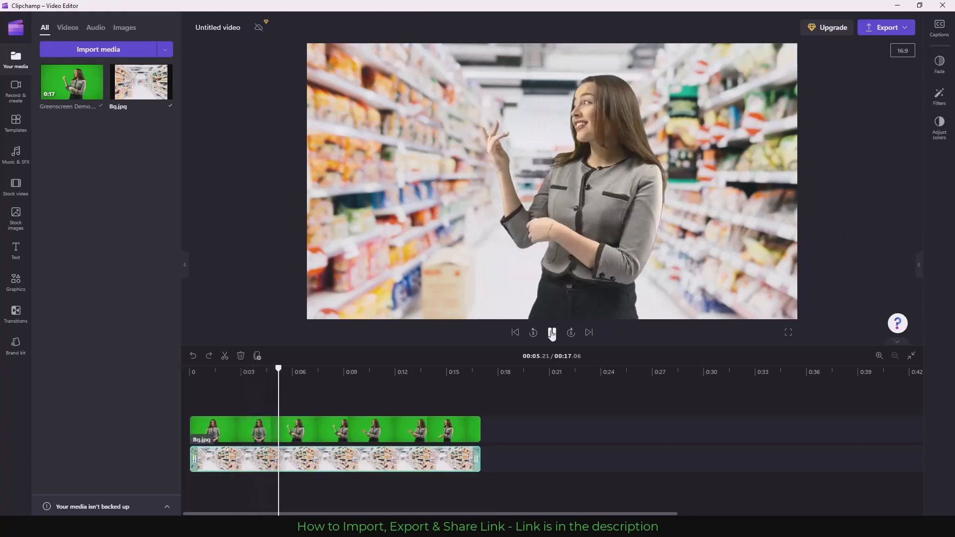
{"action": "left_click", "coordinate": [552, 333]}
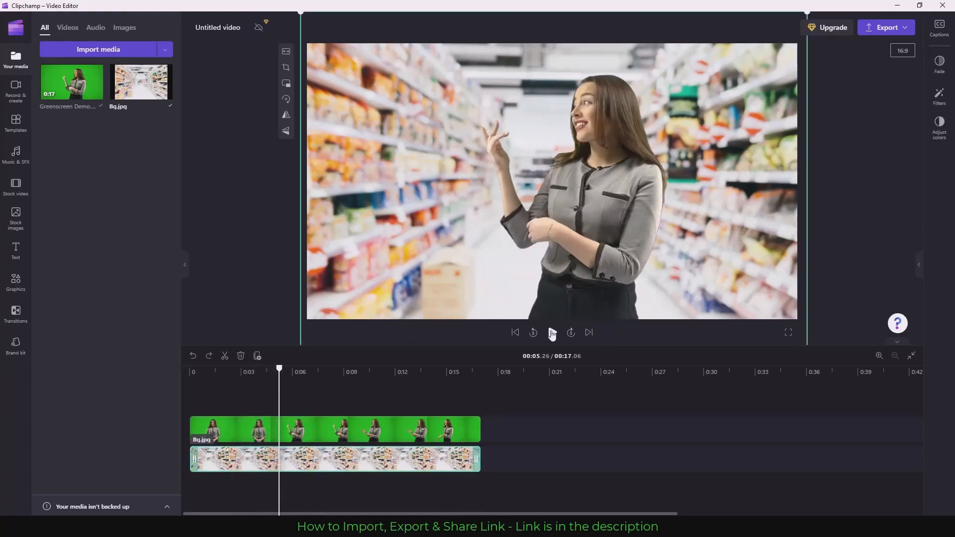
{"action": "left_click", "coordinate": [300, 432]}
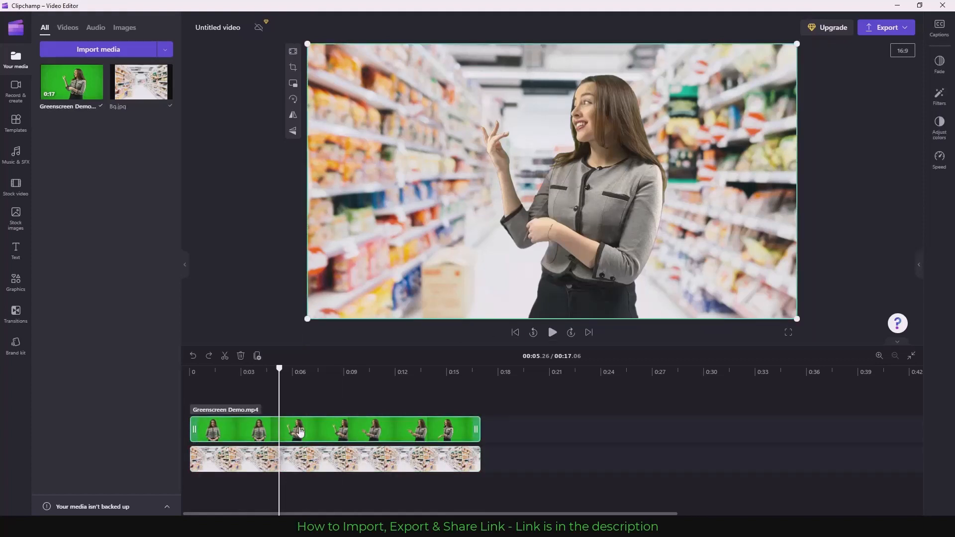
{"action": "left_click", "coordinate": [223, 356]}
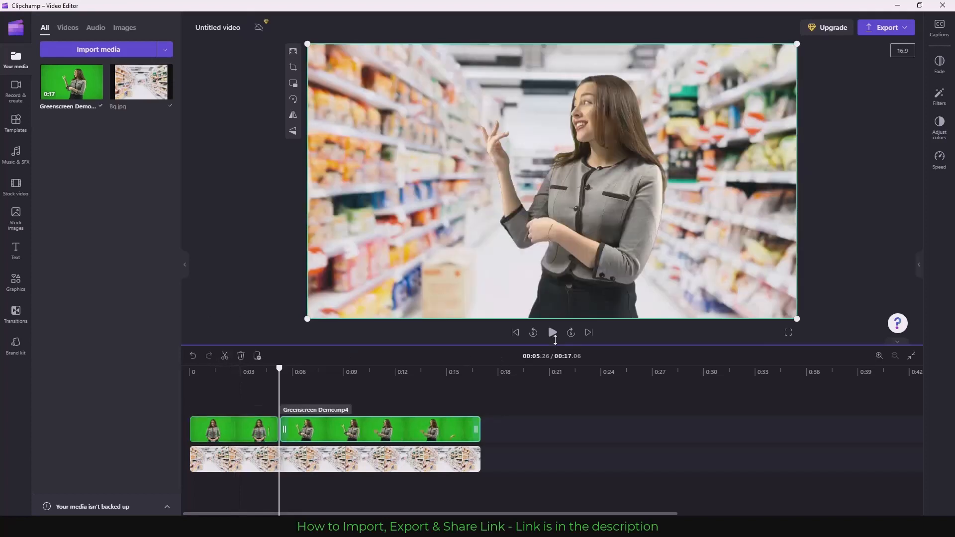
- Play on to about 00:08.13 and split the second Greenscreen Demo.mp4 segment there, leaving Bg.jpg uncut
{"action": "left_click", "coordinate": [553, 332]}
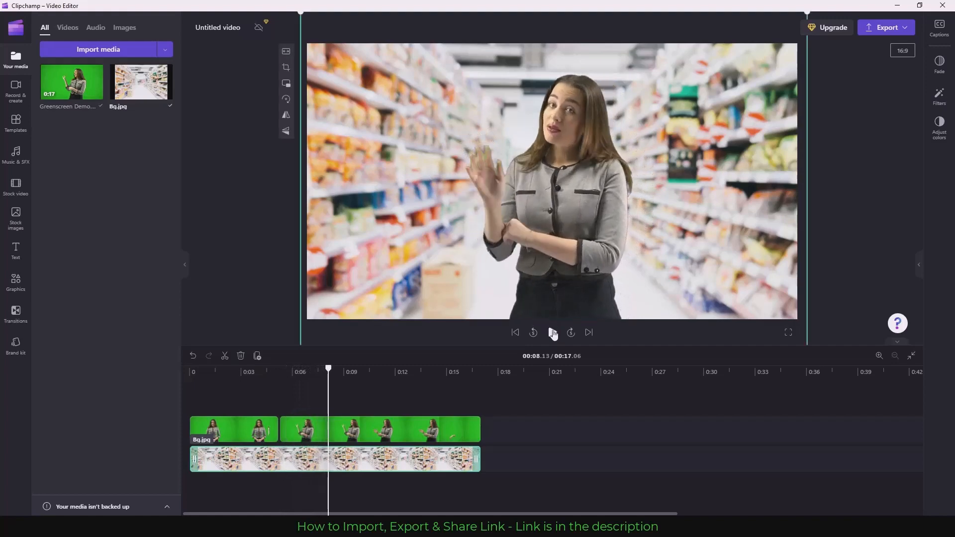
{"action": "left_click", "coordinate": [553, 332]}
{"action": "key", "text": "s"}
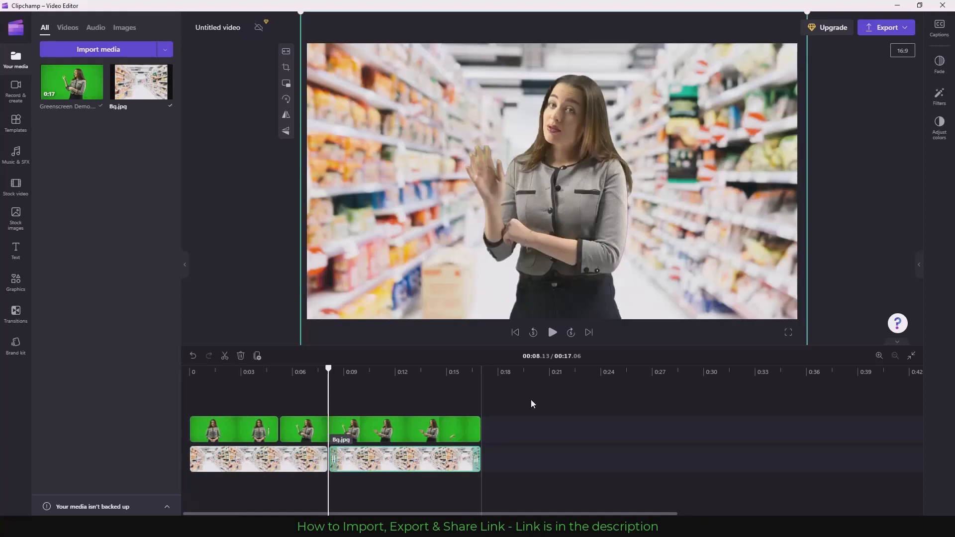
{"action": "left_click", "coordinate": [530, 399]}
{"action": "left_click", "coordinate": [400, 431]}
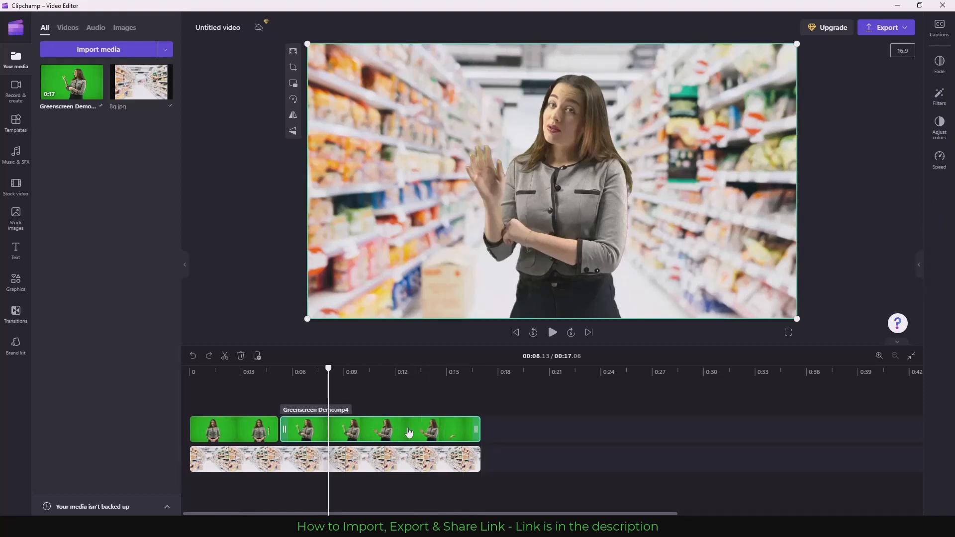
{"action": "key", "text": "s"}
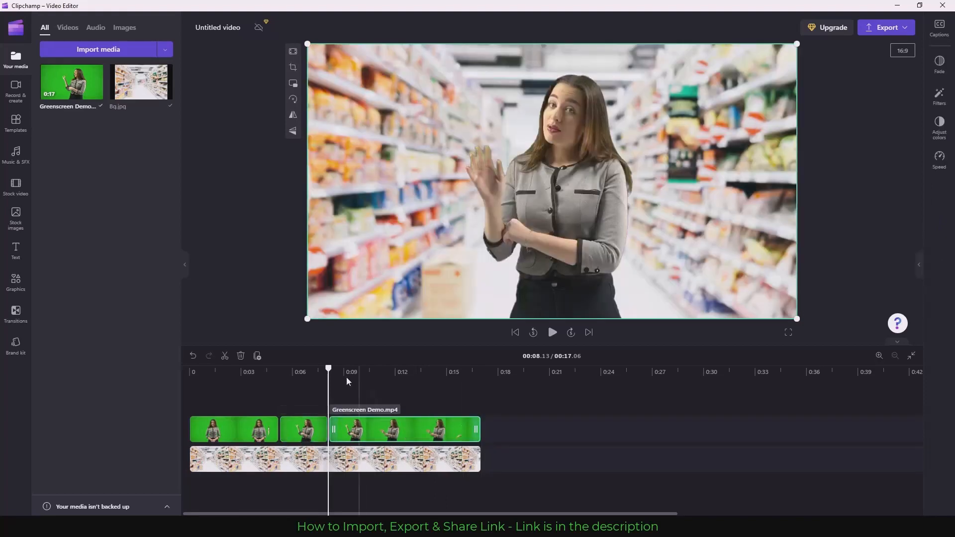
- Delete the middle green-screen segment and play the timeline across the resulting gap
{"action": "left_click", "coordinate": [305, 428]}
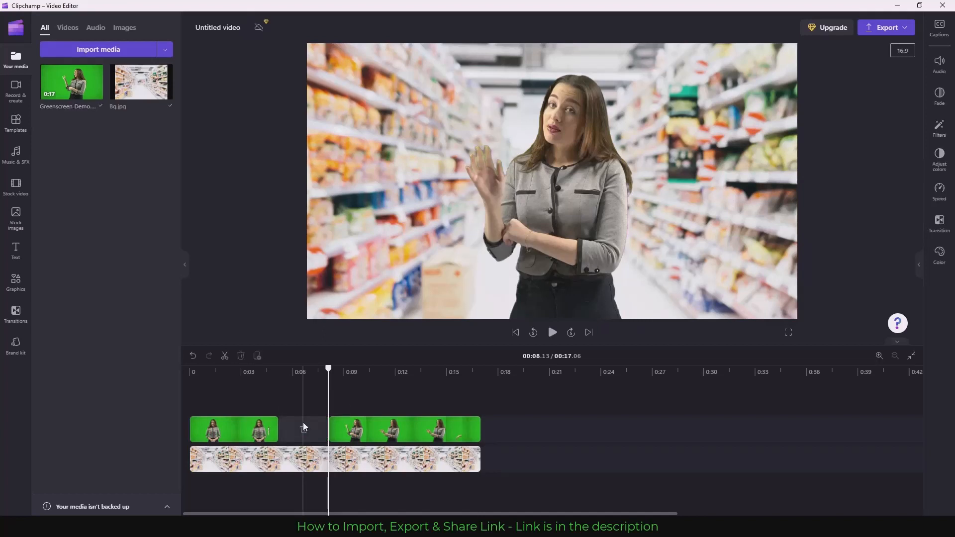
{"action": "key", "text": "Delete"}
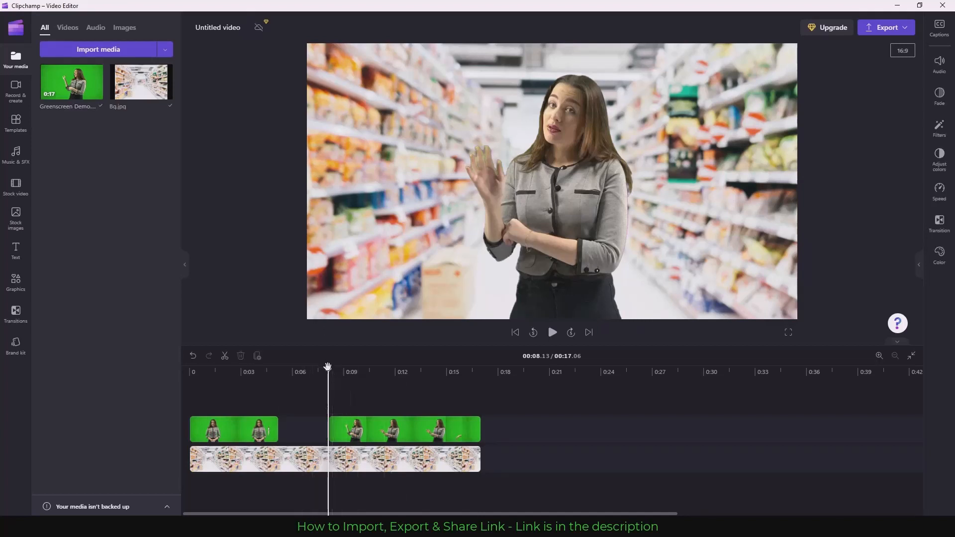
{"action": "left_click_drag", "start_coordinate": [328, 369], "coordinate": [358, 368]}
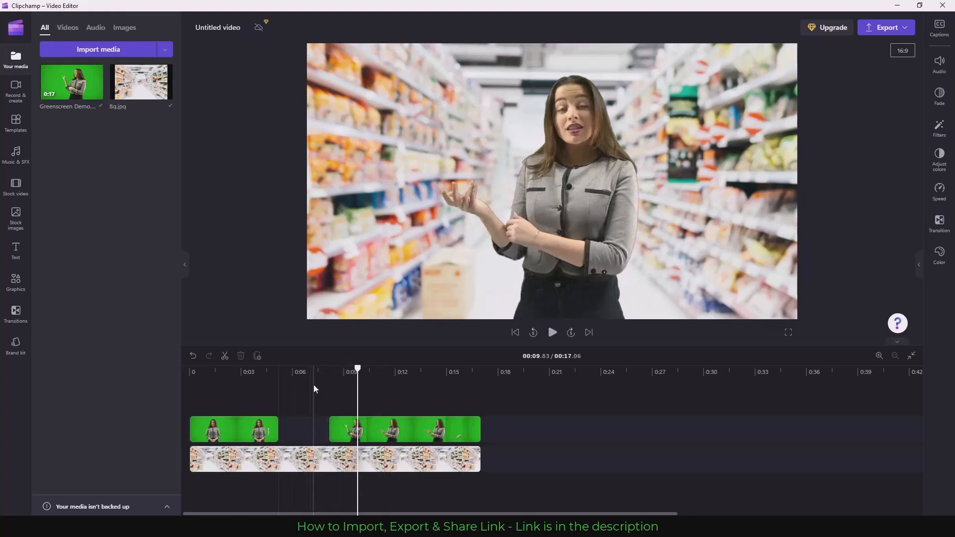
{"action": "left_click_drag", "start_coordinate": [358, 369], "coordinate": [265, 369]}
{"action": "left_click", "coordinate": [553, 333]}
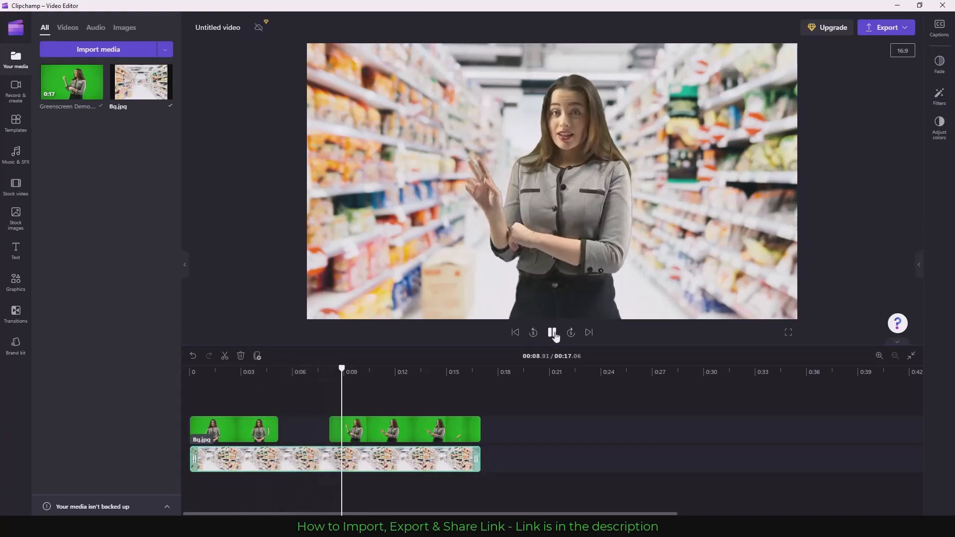
{"action": "left_click", "coordinate": [553, 332]}
- Remove the gap between the green-screen clips and trim Bg.jpg to end with them at 00:14.19
{"action": "mouse_move", "coordinate": [303, 436]}
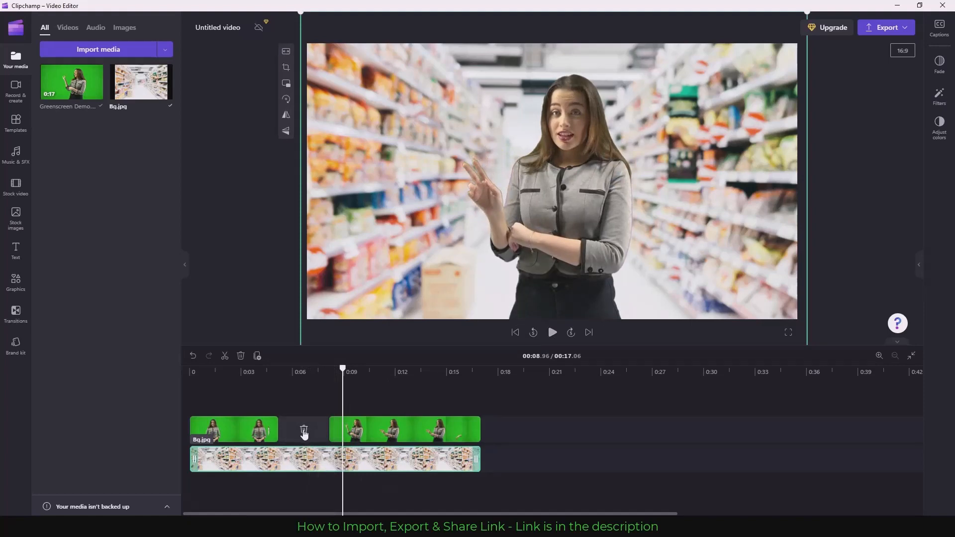
{"action": "left_click", "coordinate": [304, 434]}
{"action": "left_click", "coordinate": [256, 374]}
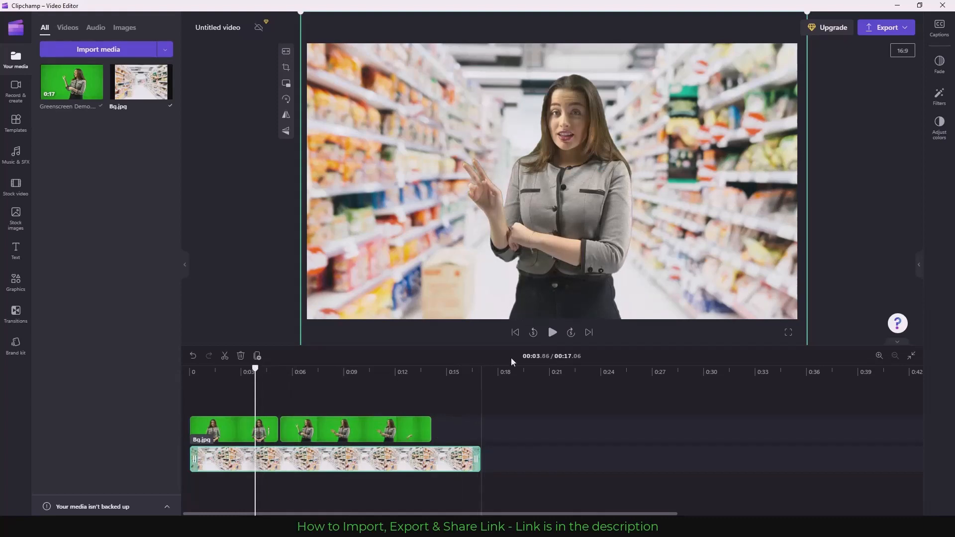
{"action": "left_click", "coordinate": [552, 332]}
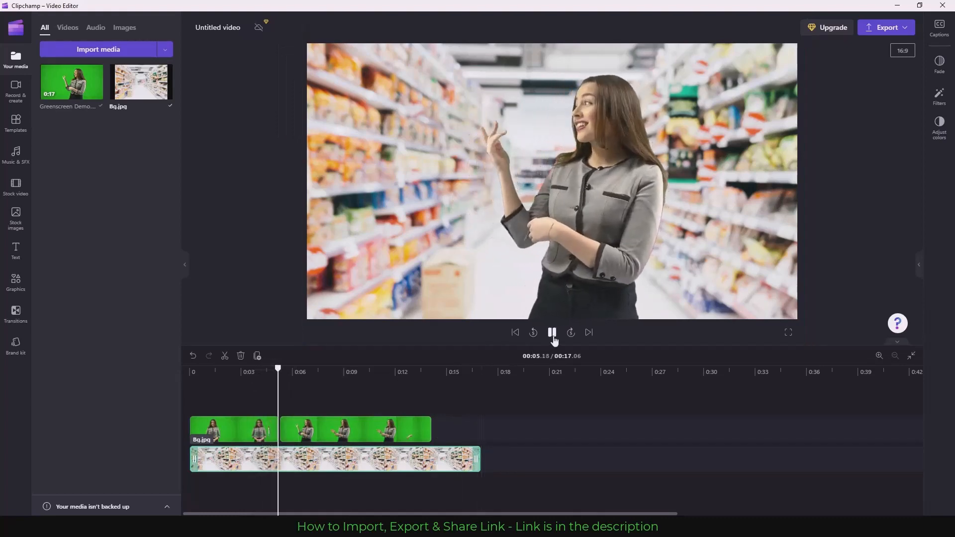
{"action": "left_click", "coordinate": [553, 336]}
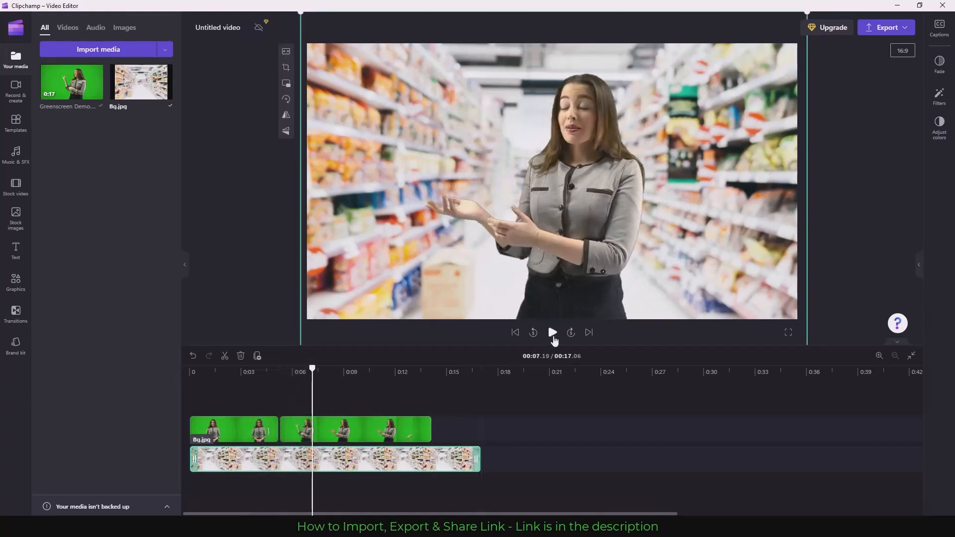
{"action": "left_click_drag", "start_coordinate": [477, 459], "coordinate": [431, 460]}
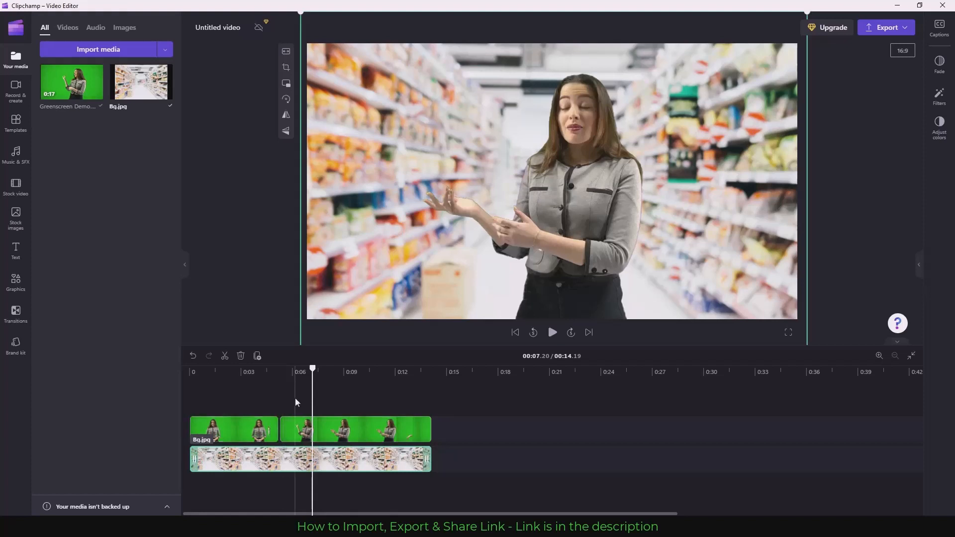
- Add a transition at the cut between the two green-screen clips and play through it
{"action": "mouse_move", "coordinate": [277, 434]}
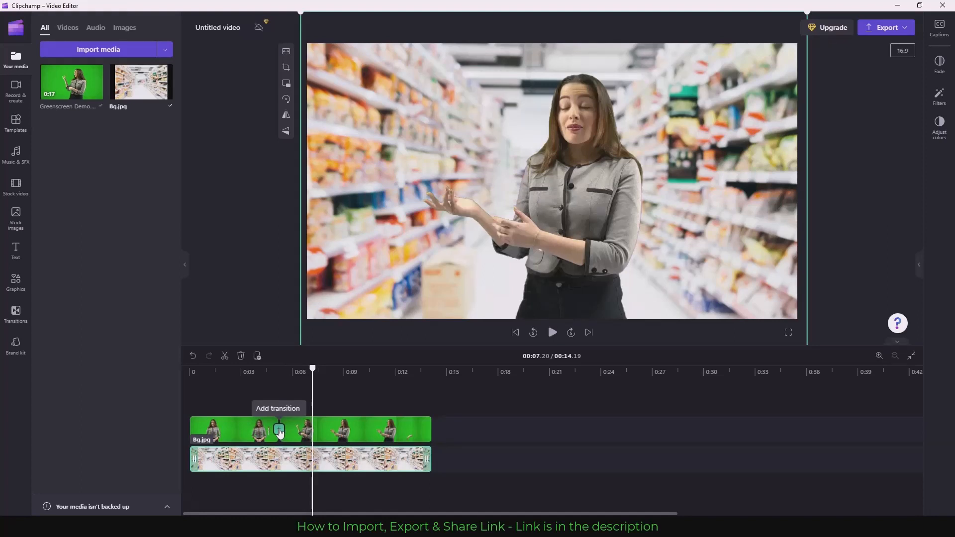
{"action": "left_click", "coordinate": [280, 431]}
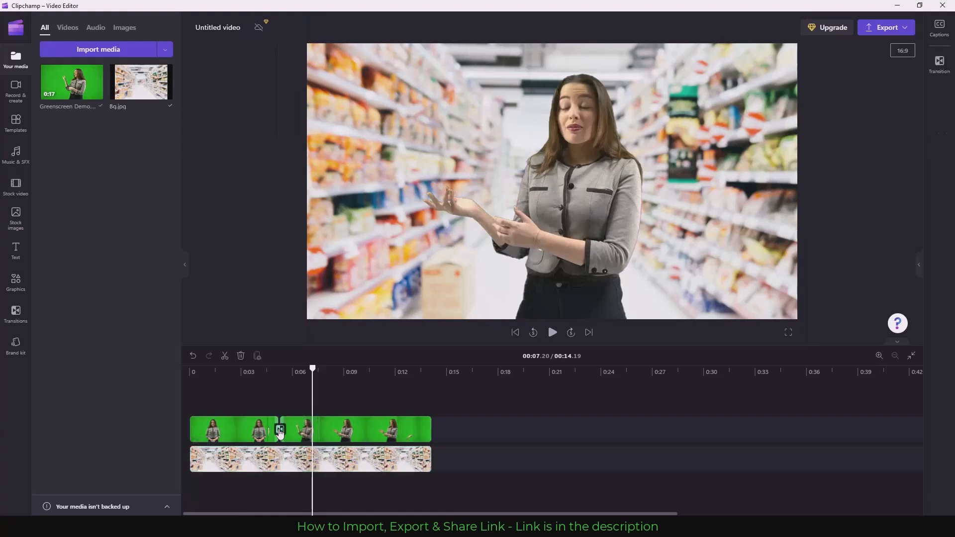
{"action": "left_click_drag", "start_coordinate": [313, 370], "coordinate": [253, 370]}
{"action": "left_click", "coordinate": [552, 333]}
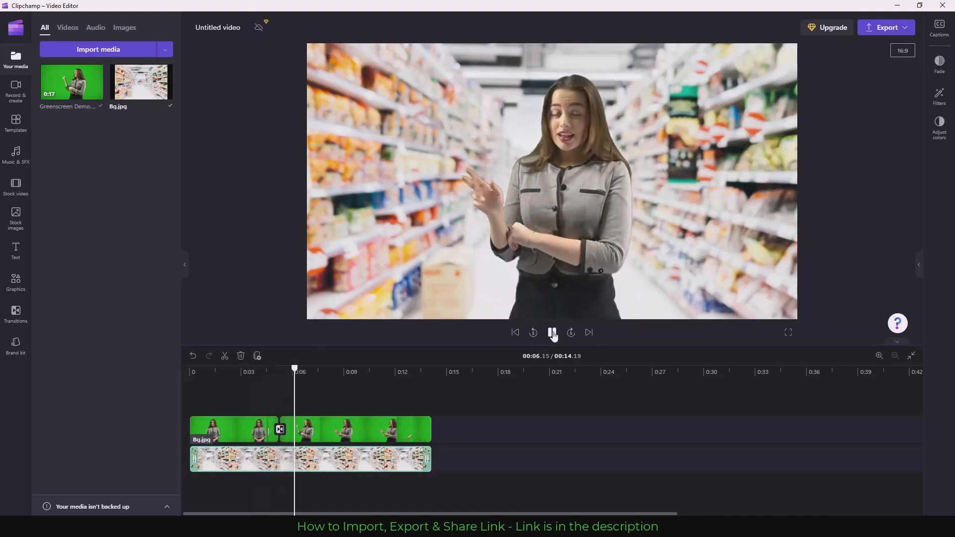
{"action": "left_click", "coordinate": [553, 334]}
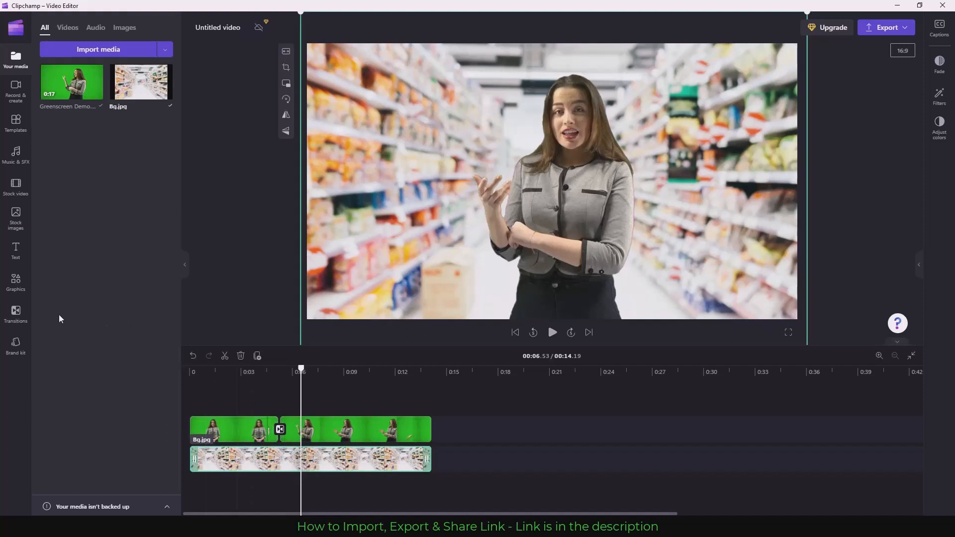
- Apply the Cross fade transition from the library to the green-screen cut and preview it
{"action": "left_click", "coordinate": [16, 313]}
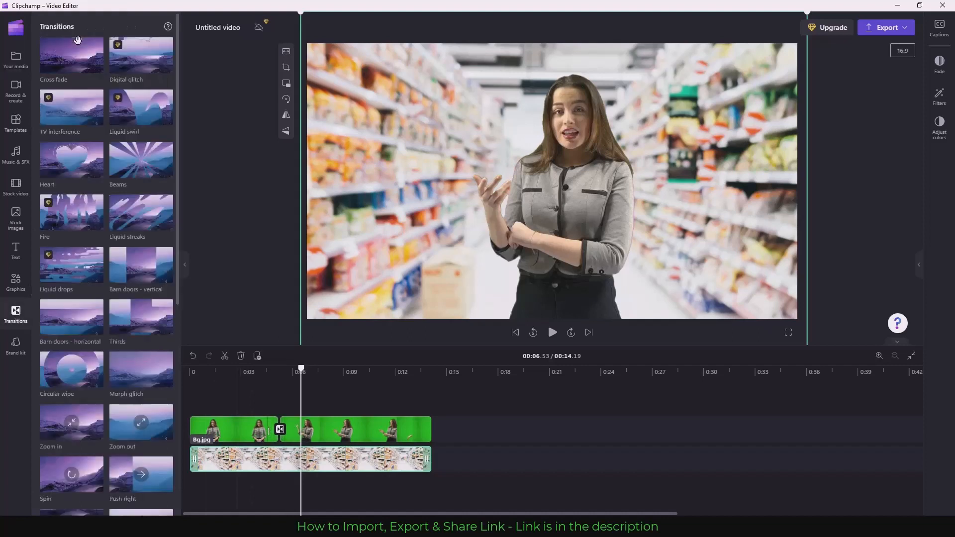
{"action": "left_click_drag", "start_coordinate": [75, 67], "coordinate": [282, 437]}
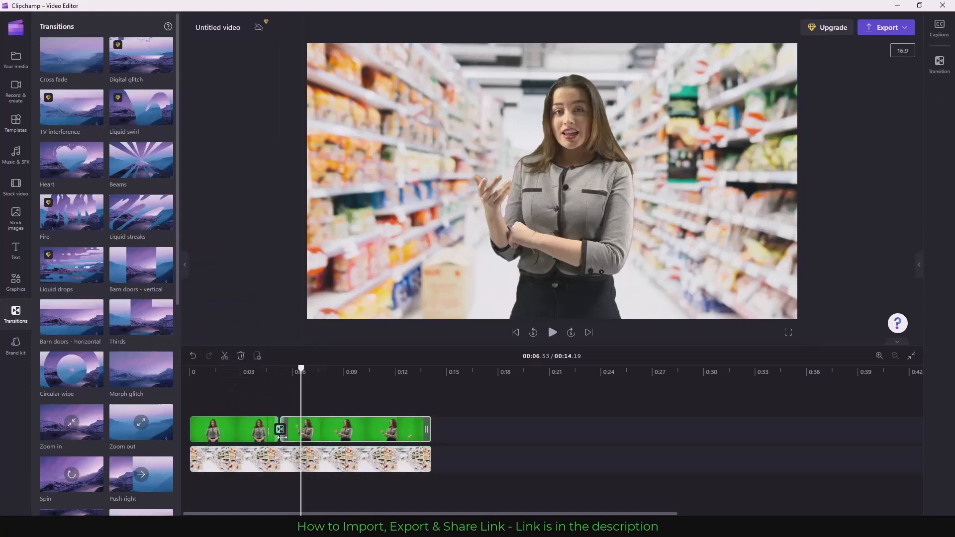
{"action": "left_click", "coordinate": [260, 378]}
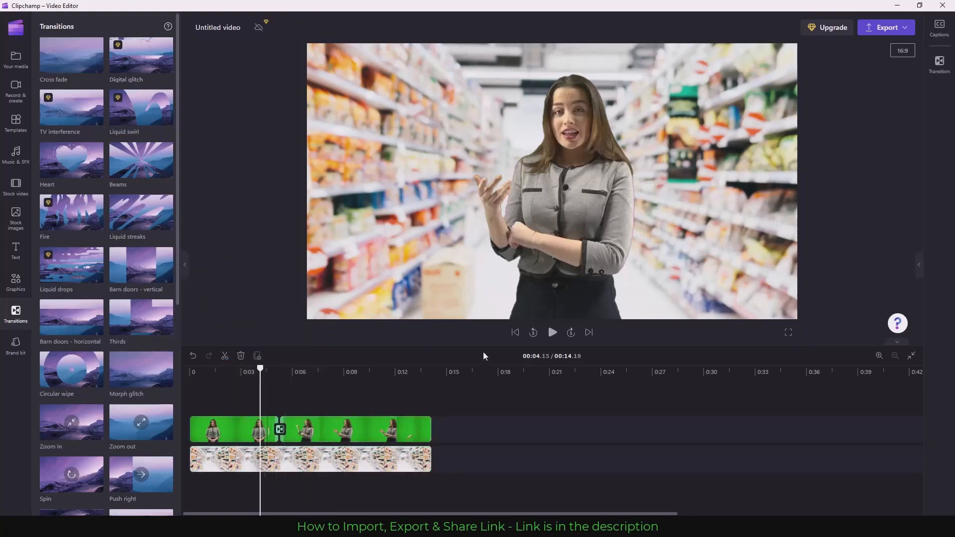
{"action": "left_click", "coordinate": [553, 332]}
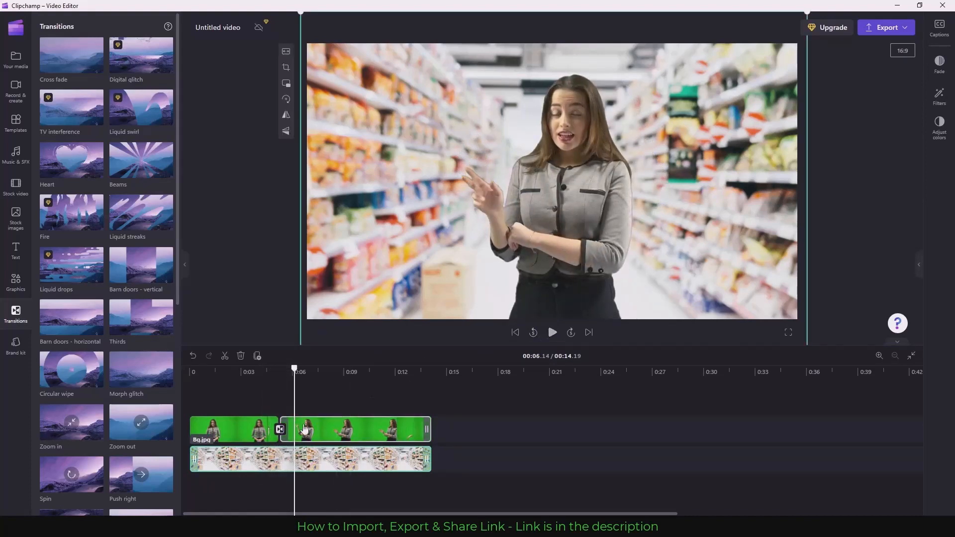
- Open the settings of the Cross fade between the green-screen clips and adjust its duration
{"action": "left_click", "coordinate": [280, 430]}
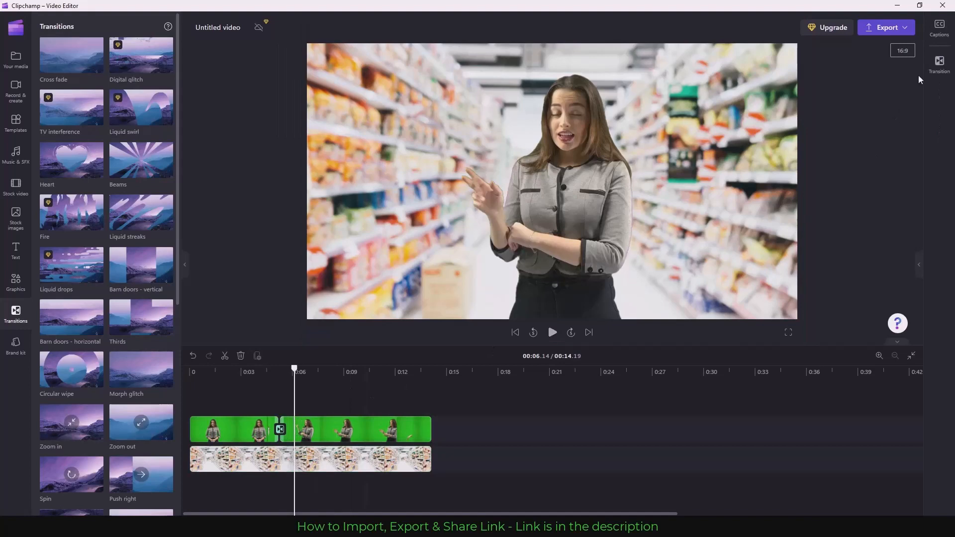
{"action": "left_click", "coordinate": [940, 63]}
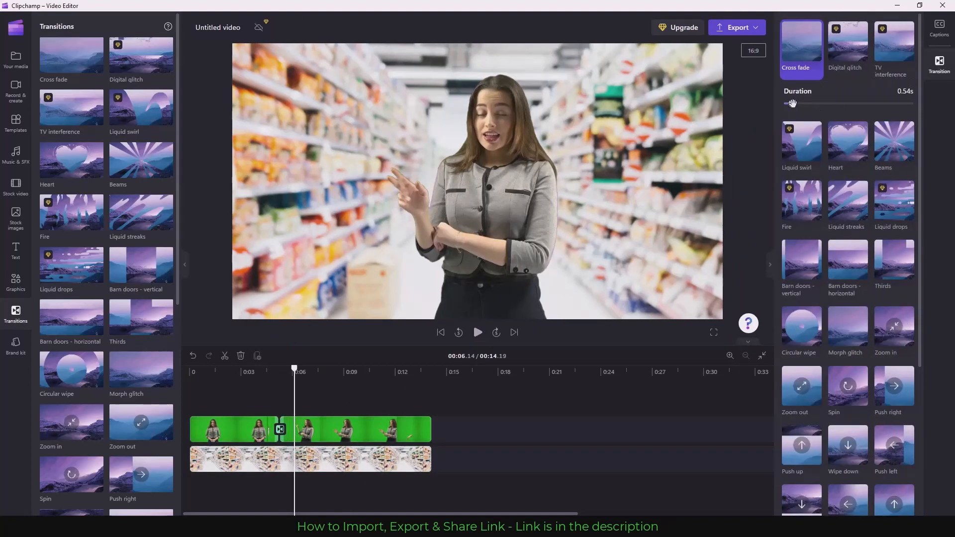
{"action": "left_click_drag", "start_coordinate": [792, 104], "coordinate": [793, 104]}
{"action": "left_click", "coordinate": [770, 268]}
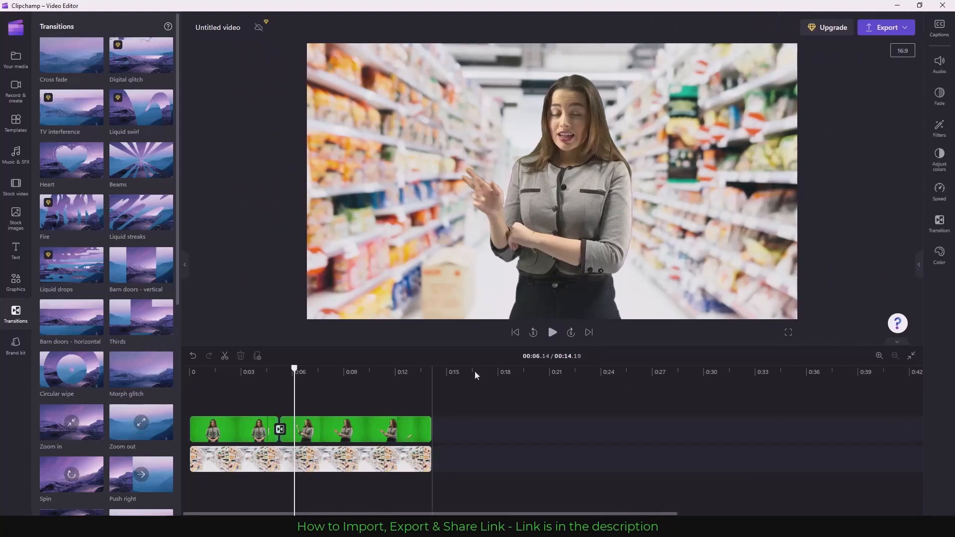
- Add a plain text title above the video and extend it over the full timeline, from 0 to 00:14.19
{"action": "left_click", "coordinate": [16, 252]}
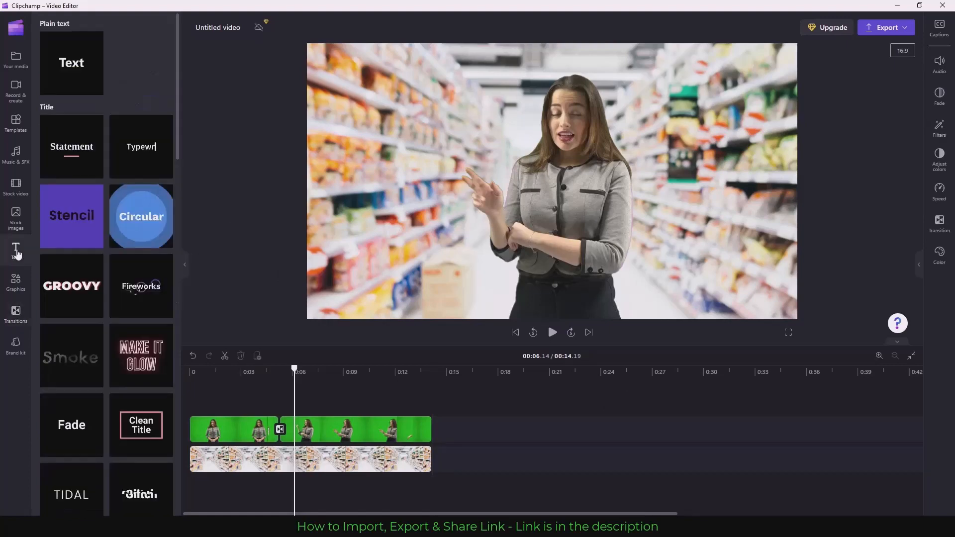
{"action": "mouse_move", "coordinate": [63, 46]}
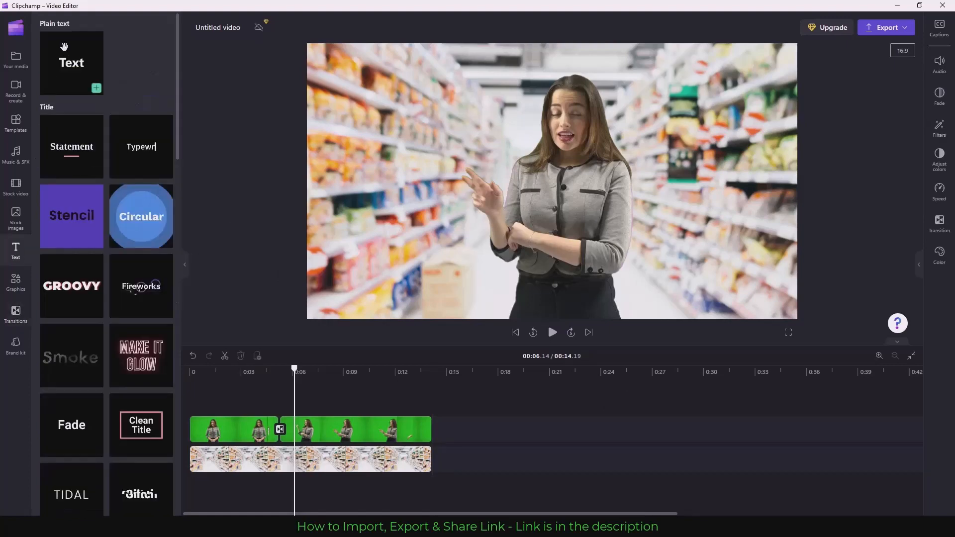
{"action": "left_click", "coordinate": [96, 89]}
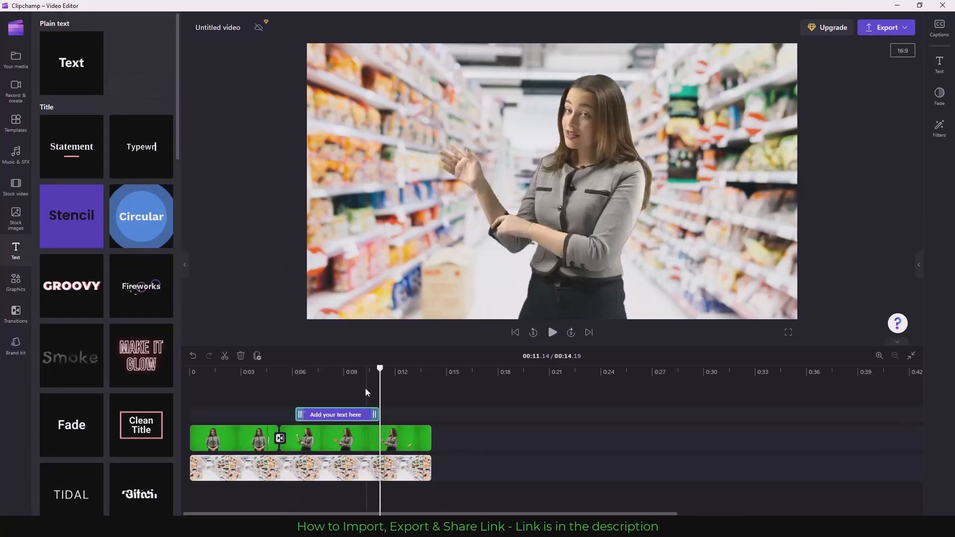
{"action": "left_click_drag", "start_coordinate": [355, 420], "coordinate": [431, 416]}
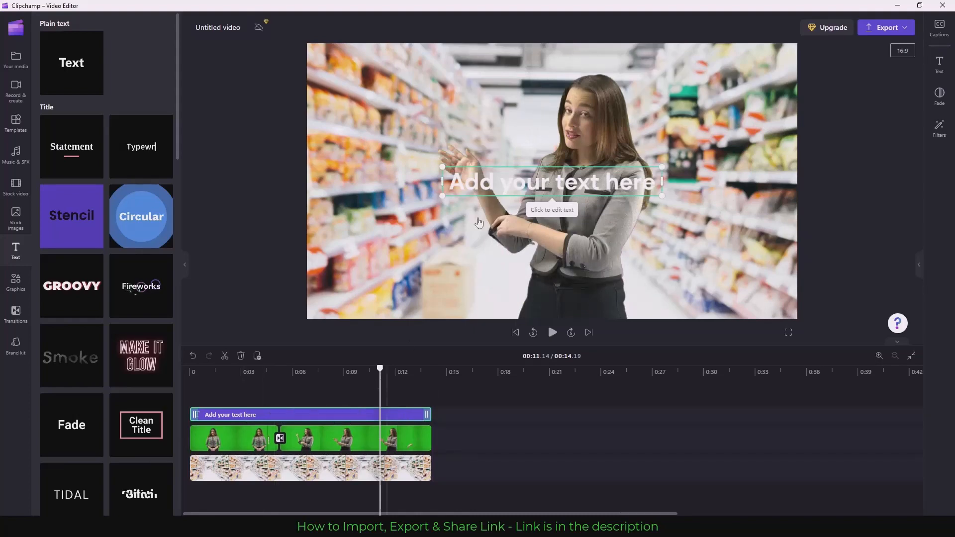
- Replace the title's placeholder text with "Store"
{"action": "left_click", "coordinate": [528, 182]}
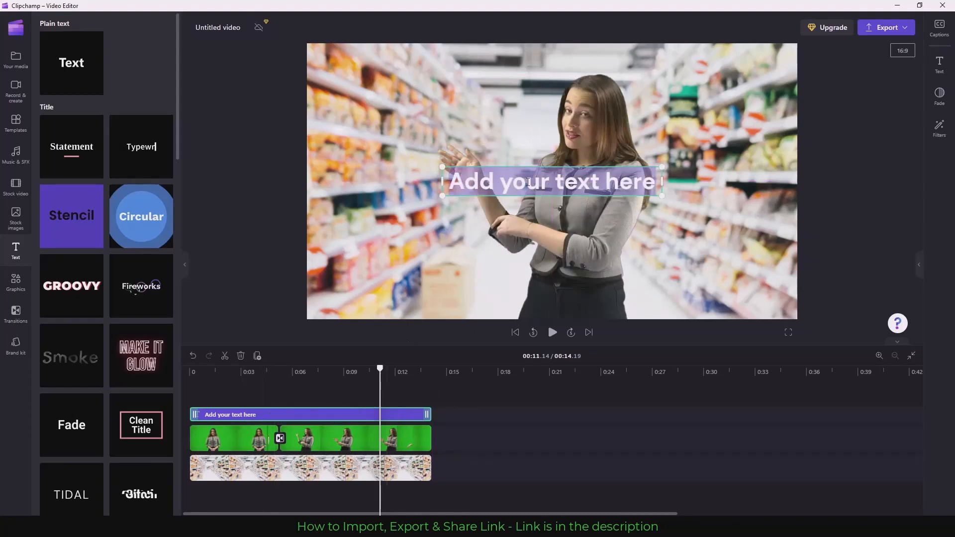
{"action": "type", "text": "Sto"}
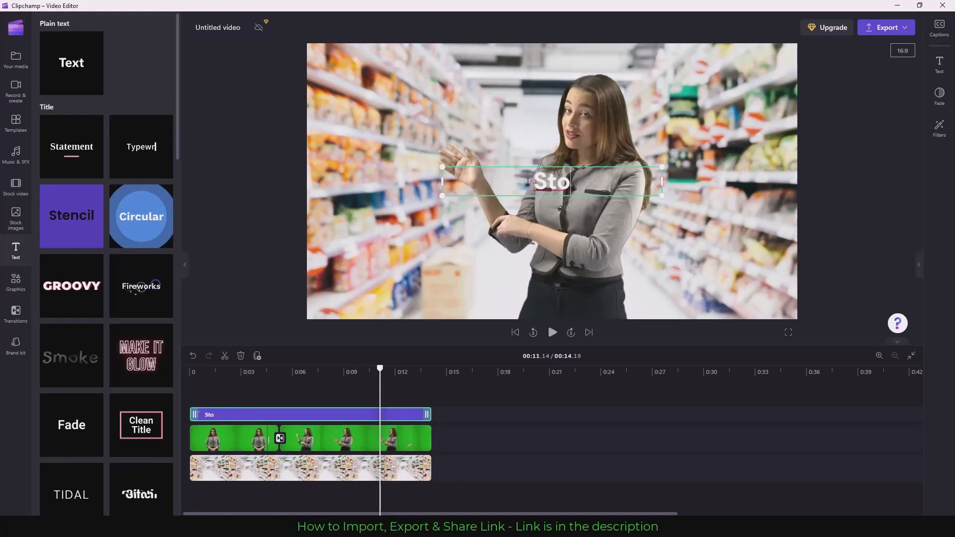
{"action": "type", "text": "re"}
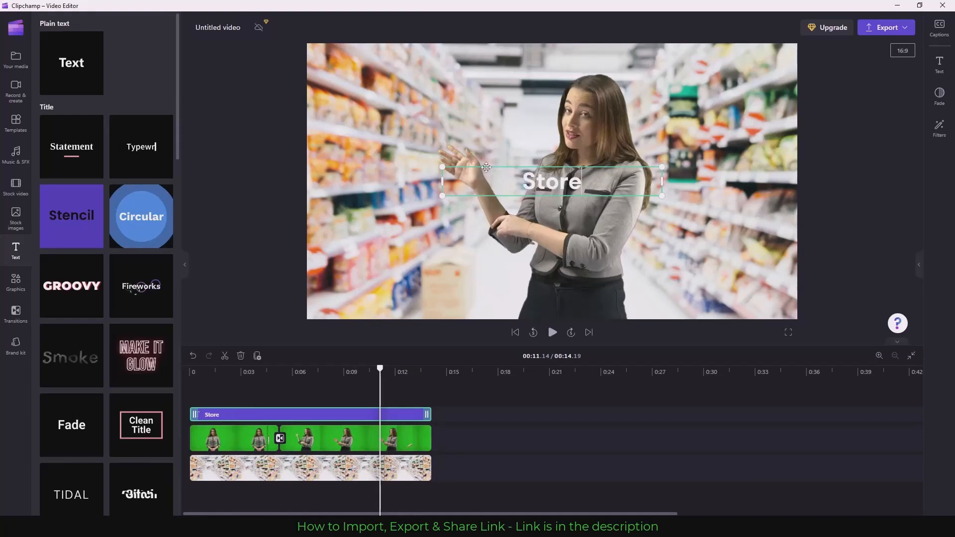
- Enlarge the "Store" title to about three times its size and move it to the upper-left area of the video frame
{"action": "left_click_drag", "start_coordinate": [442, 166], "coordinate": [2, 2]}
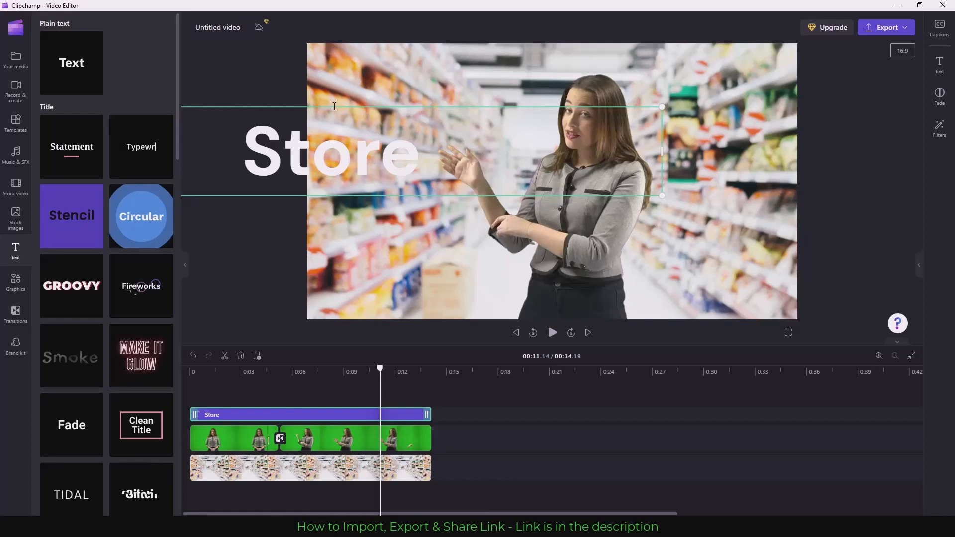
{"action": "left_click_drag", "start_coordinate": [334, 106], "coordinate": [441, 61]}
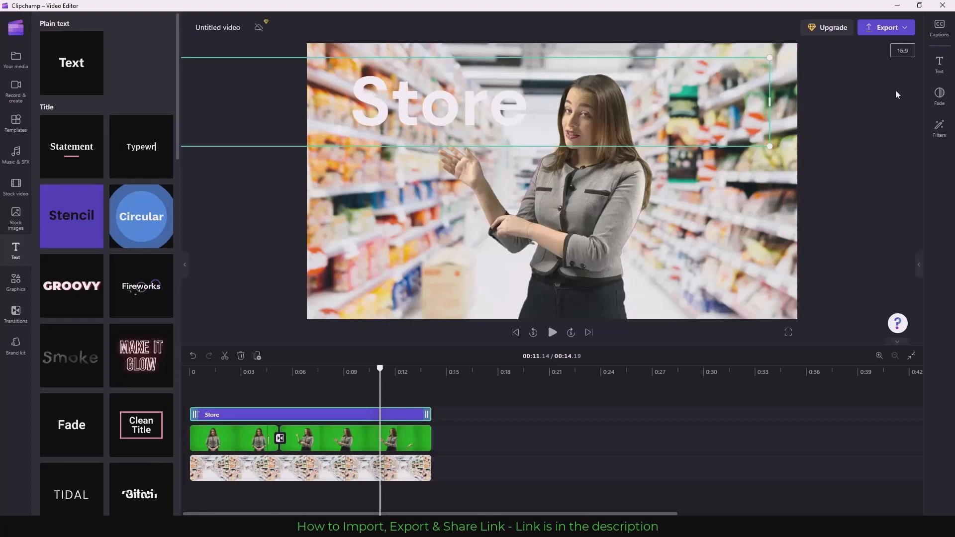
- Set the "Store" title's color to dark gray 242424 and center it horizontally near the top of the video frame
{"action": "left_click", "coordinate": [940, 67]}
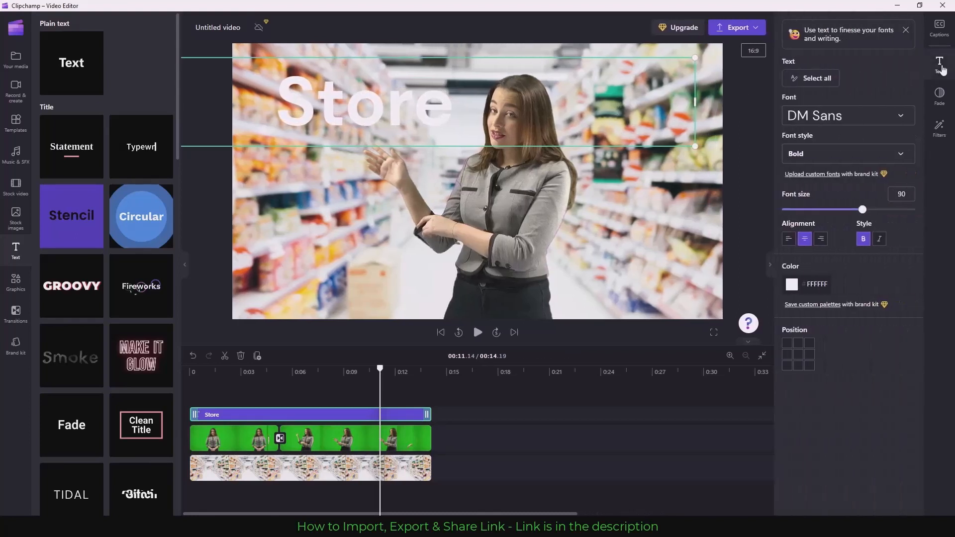
{"action": "left_click", "coordinate": [792, 286]}
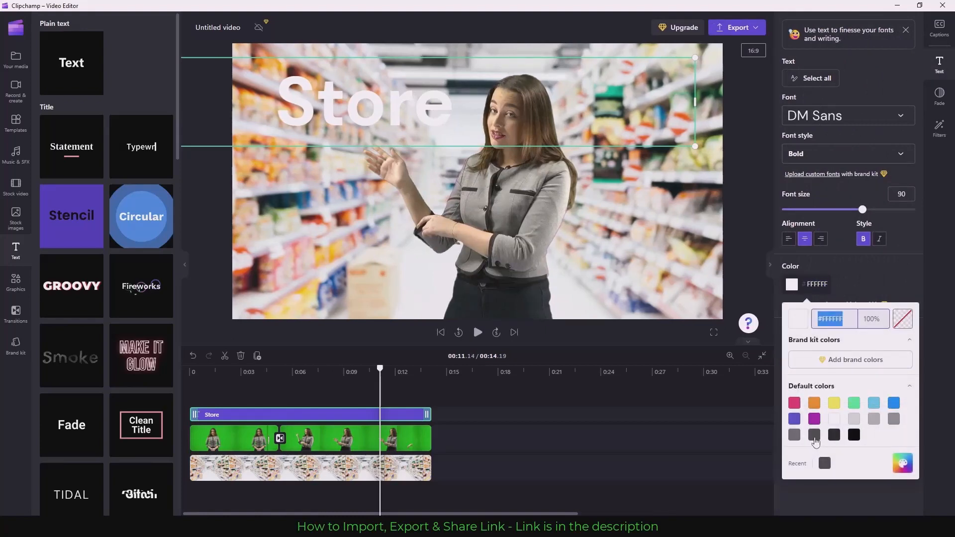
{"action": "left_click", "coordinate": [815, 438]}
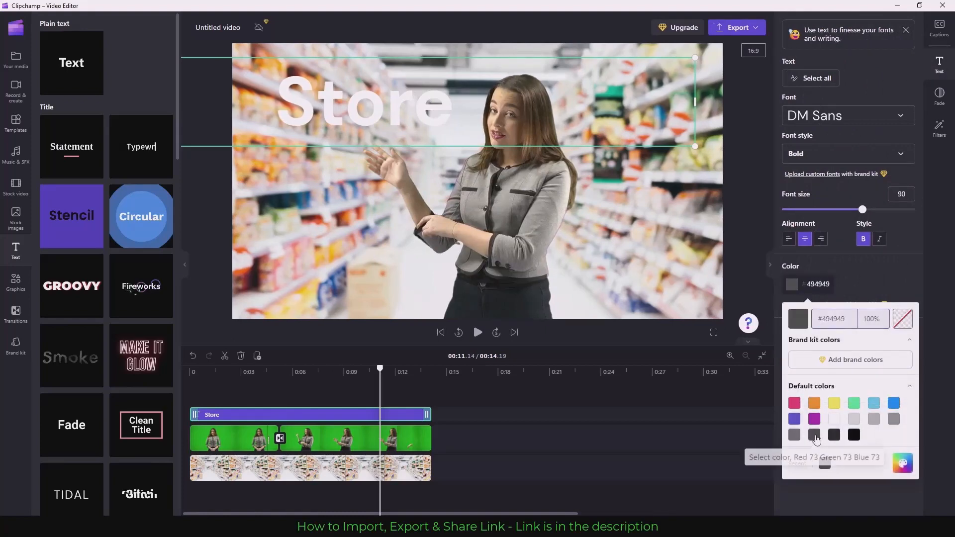
{"action": "left_click", "coordinate": [873, 286]}
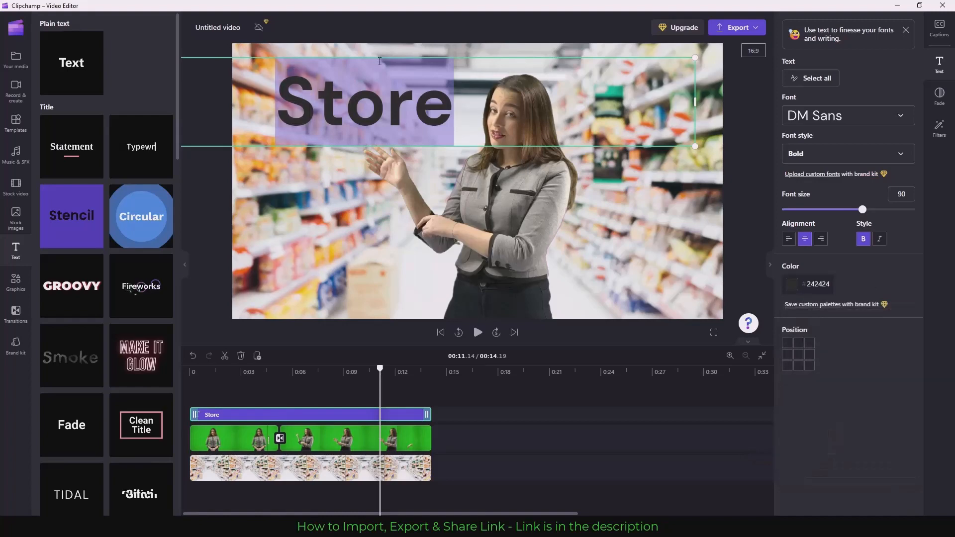
{"action": "left_click", "coordinate": [380, 57]}
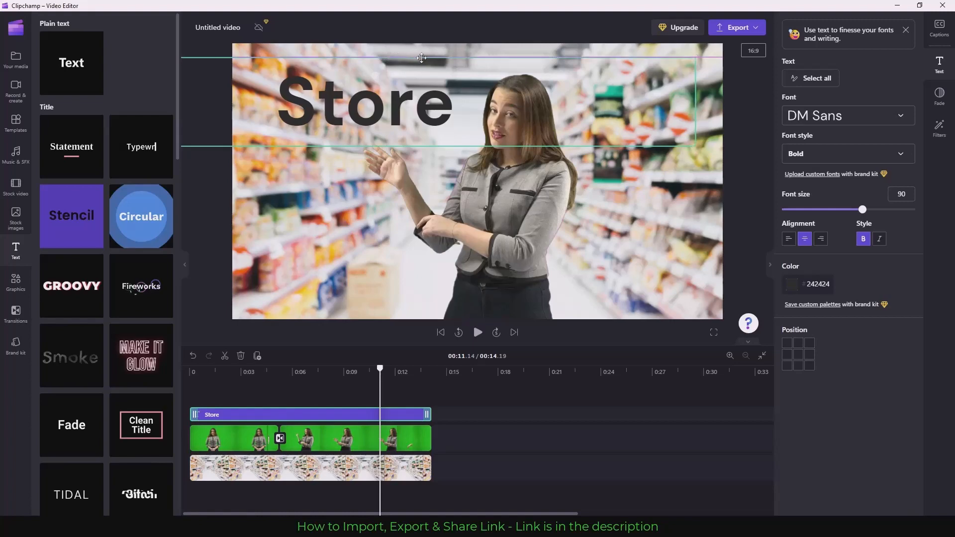
{"action": "left_click_drag", "start_coordinate": [430, 58], "coordinate": [532, 60]}
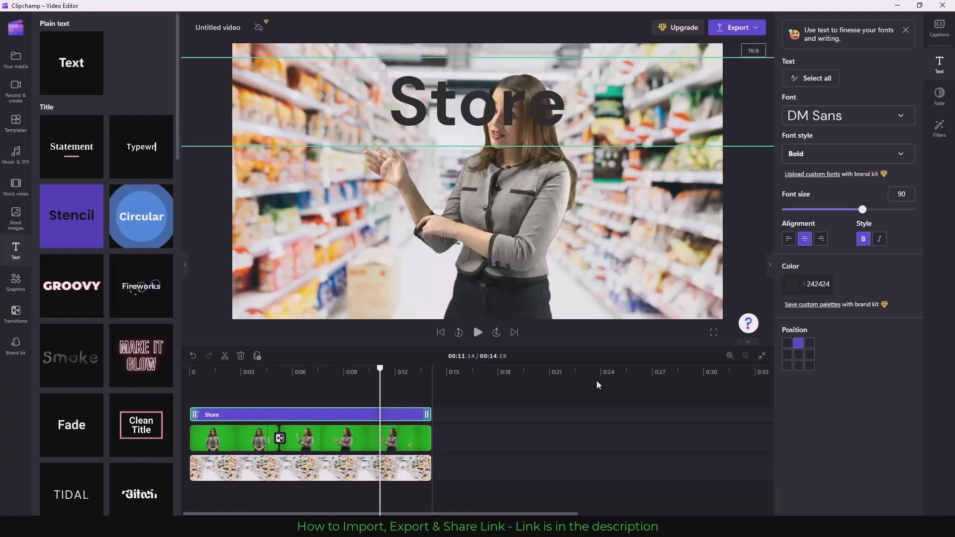
- Play the video from about 00:02.67 to check how the title overlaps the woman, and pause around 00:07.48
{"action": "left_click", "coordinate": [329, 438]}
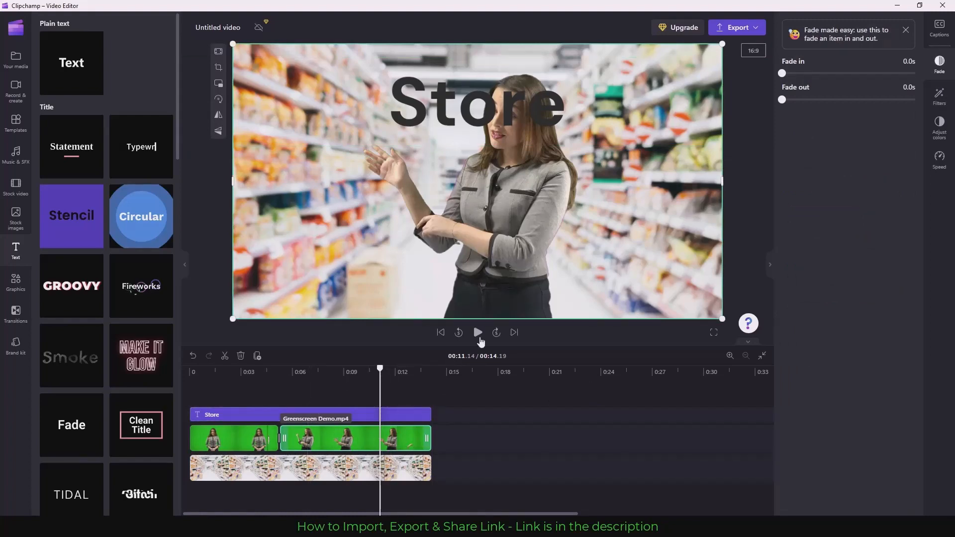
{"action": "left_click", "coordinate": [237, 393]}
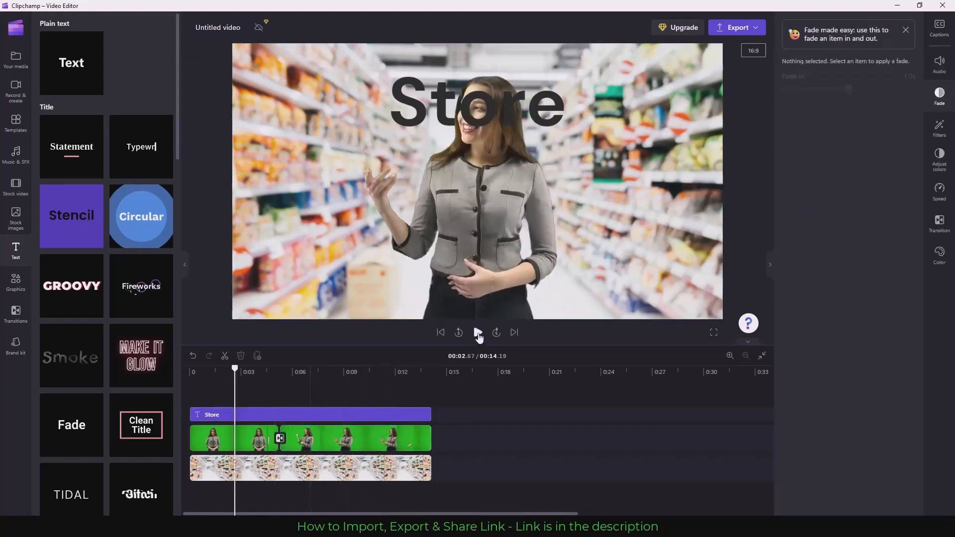
{"action": "left_click", "coordinate": [478, 333]}
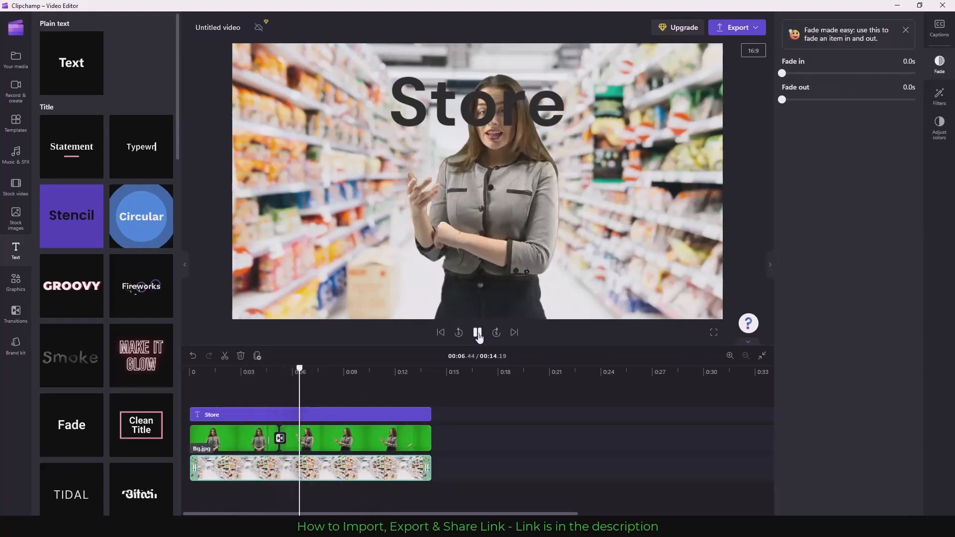
{"action": "left_click", "coordinate": [478, 337]}
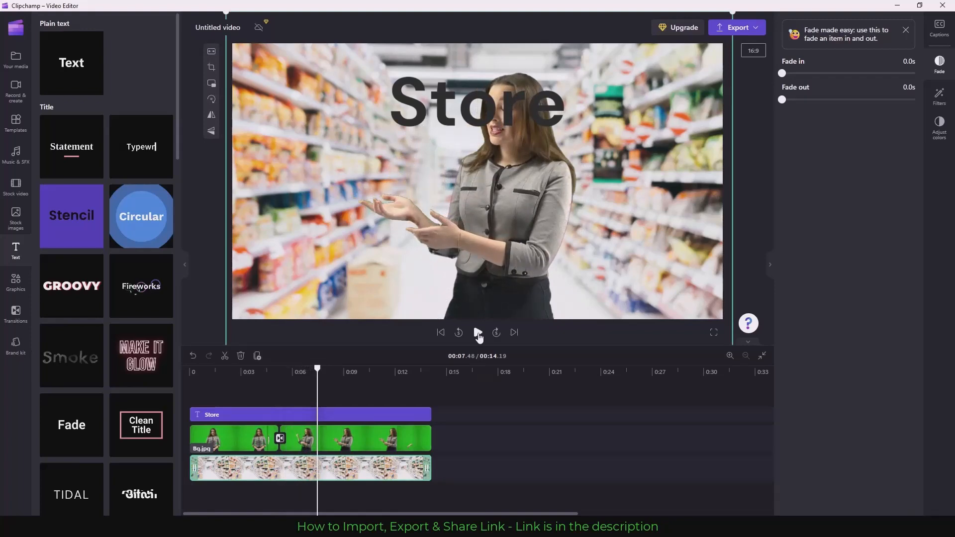
- Move the "Store" title track between the green-screen clips and the background, and raise the title slightly in the frame
{"action": "left_click", "coordinate": [347, 417]}
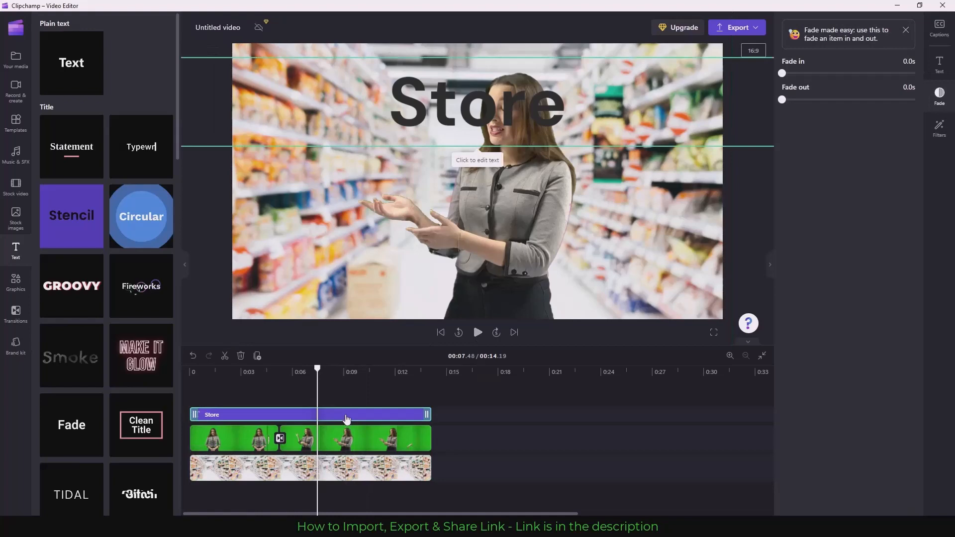
{"action": "left_click_drag", "start_coordinate": [347, 421], "coordinate": [343, 454]}
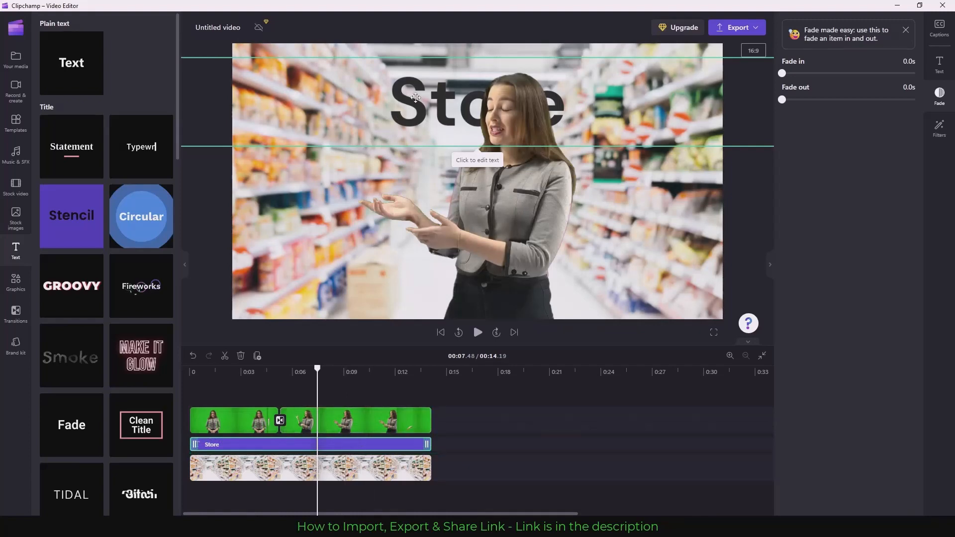
{"action": "left_click_drag", "start_coordinate": [401, 93], "coordinate": [427, 75]}
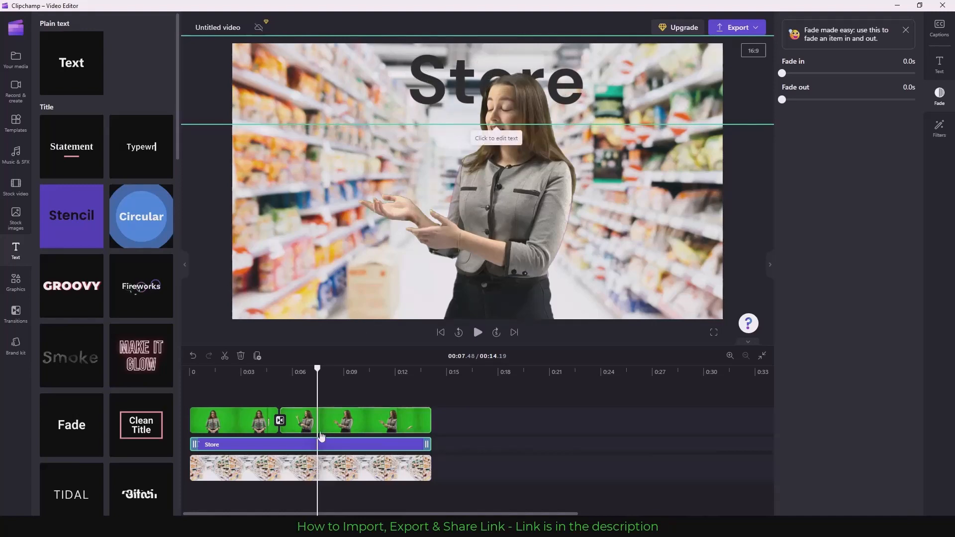
- Play the video from the start to check the title behind the woman, and pause around 00:07.96
{"action": "left_click_drag", "start_coordinate": [318, 369], "coordinate": [180, 375]}
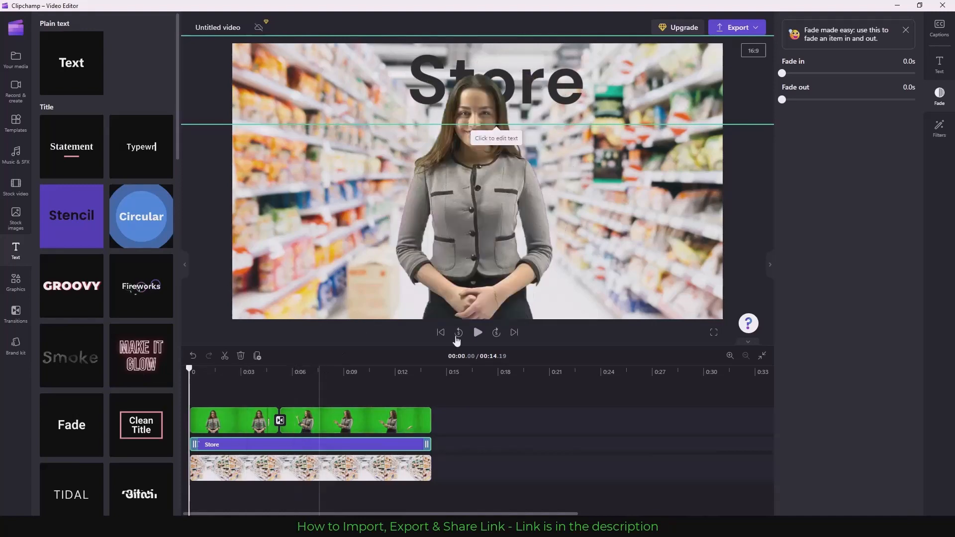
{"action": "left_click", "coordinate": [219, 422]}
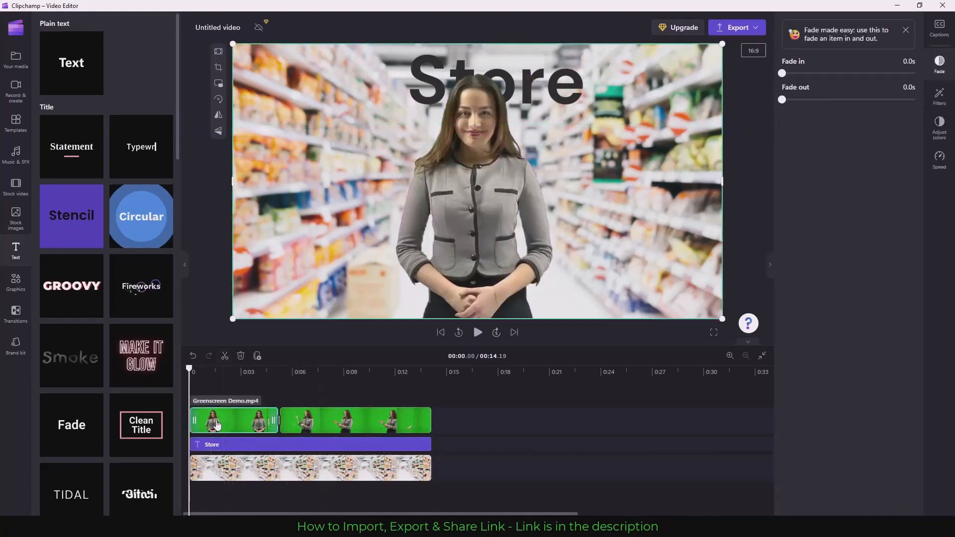
{"action": "left_click", "coordinate": [478, 333]}
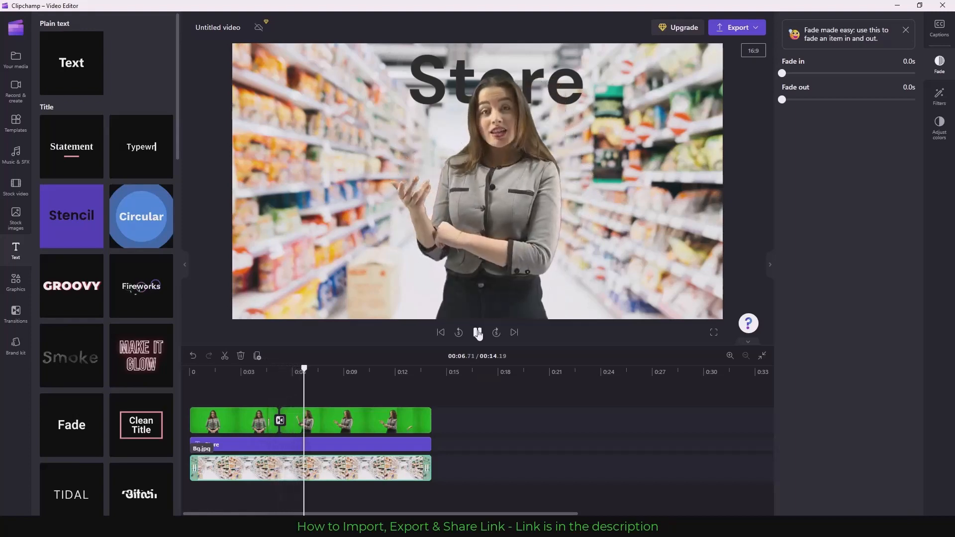
{"action": "left_click", "coordinate": [477, 332]}
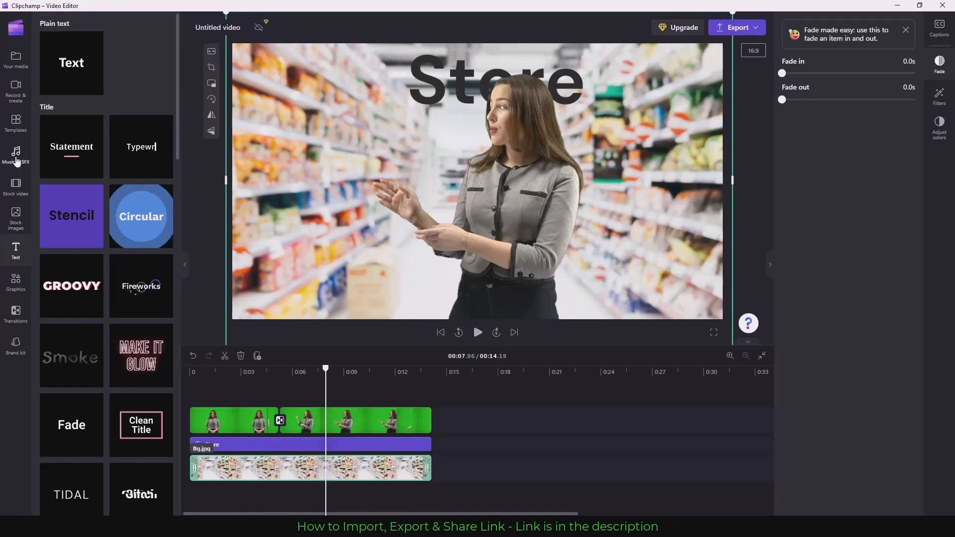
- Open the template library
{"action": "left_click", "coordinate": [16, 124]}
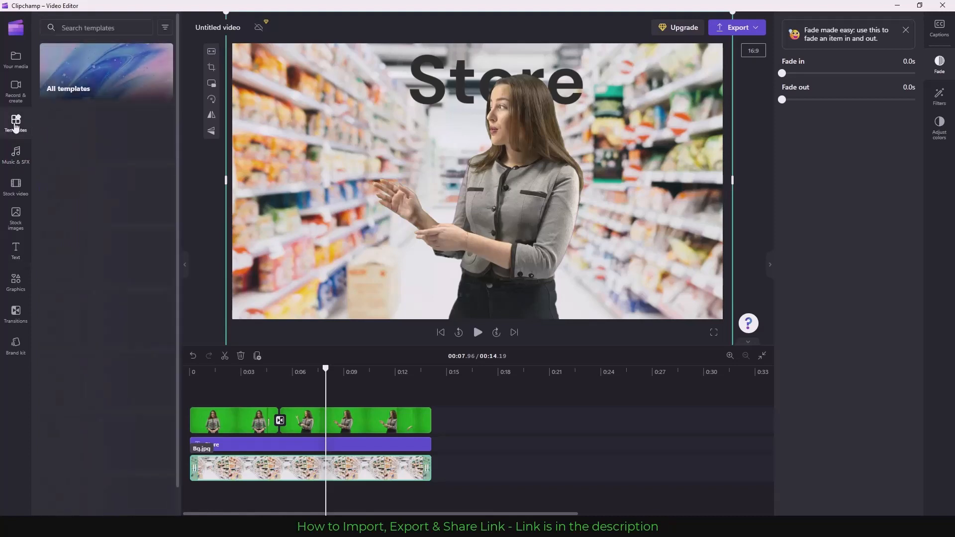